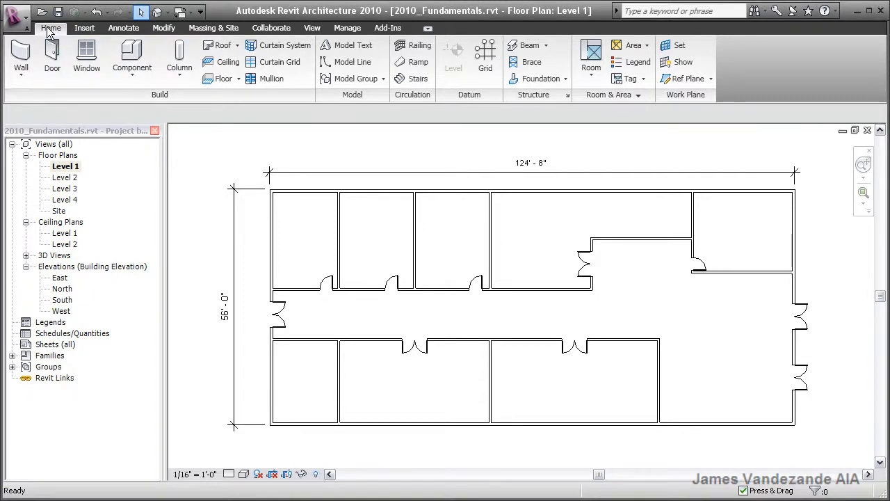
- Expand the Floor drop-down in the Build panel of the Home tab
click(238, 79)
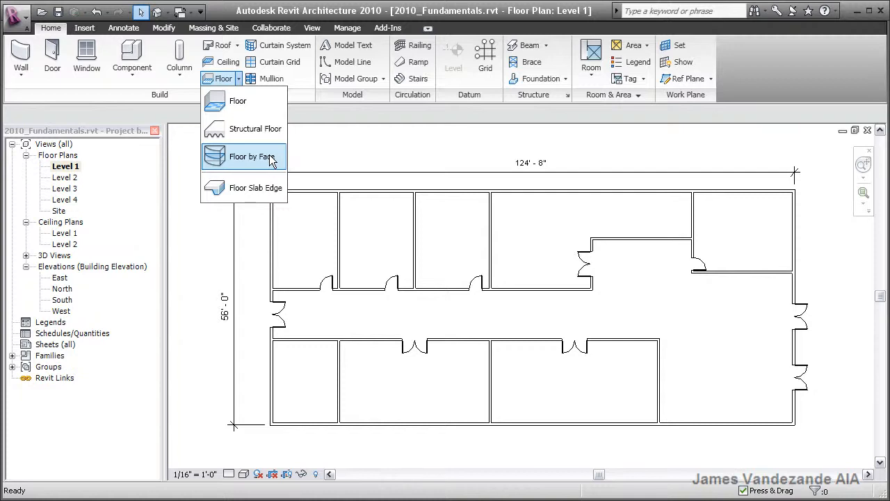
- Start a new floor so the boundary sketch begins on Level 1 with Pick Walls active
click(239, 105)
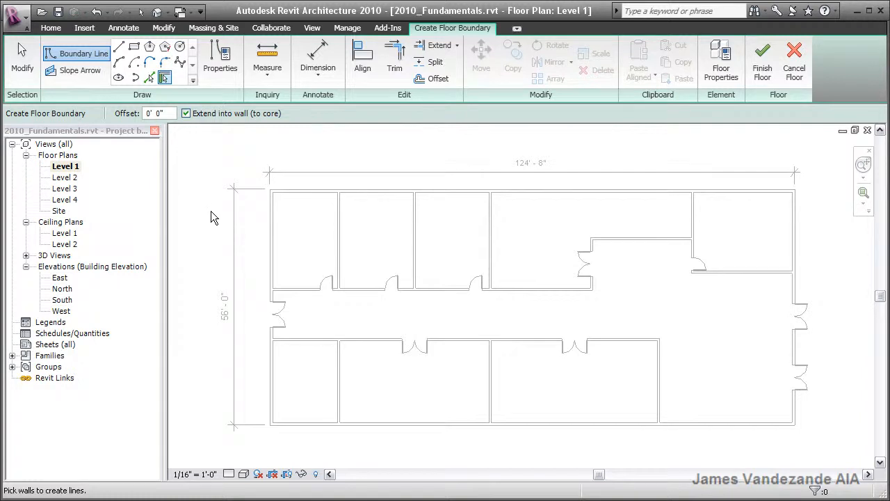
- Pick the left, top, right and bottom exterior walls as floor boundary lines
click(264, 217)
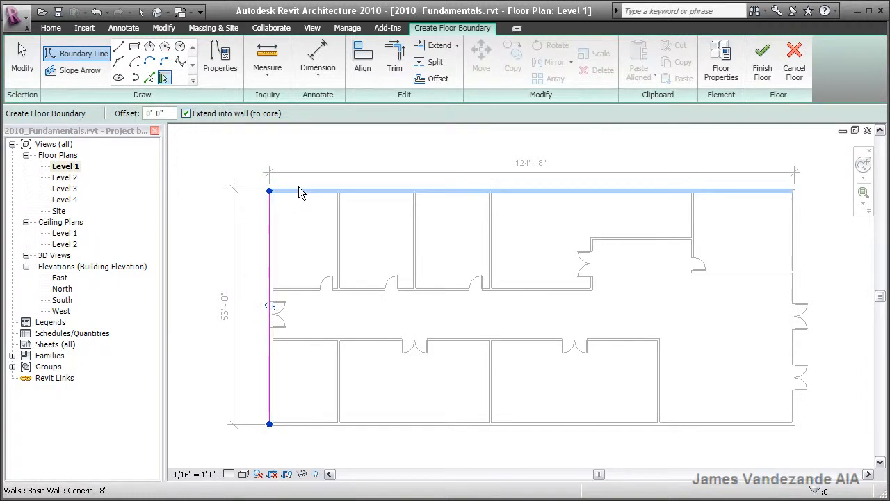
click(340, 186)
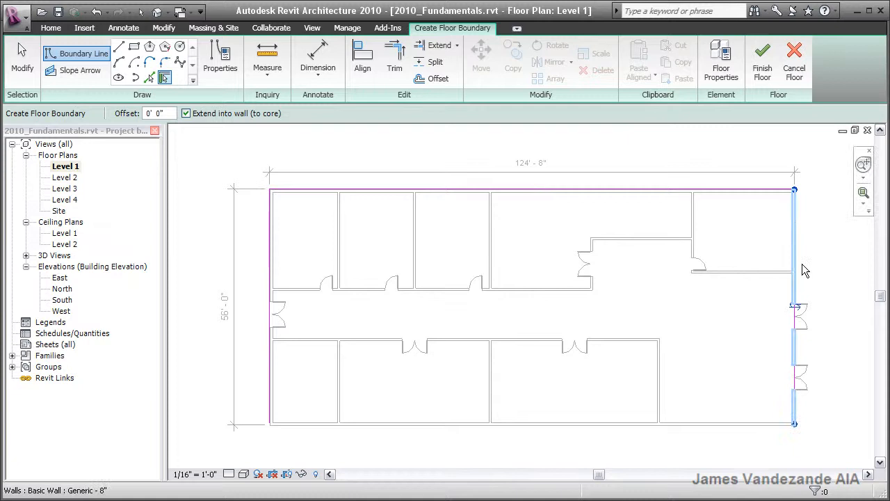
click(797, 390)
click(682, 427)
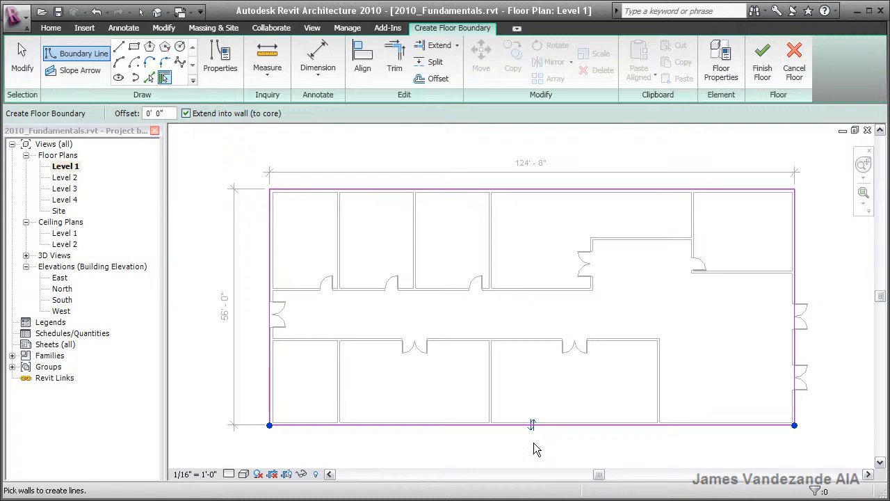
scroll(533, 449, up, 2)
scroll(533, 449, up, 2)
scroll(534, 449, up, 1)
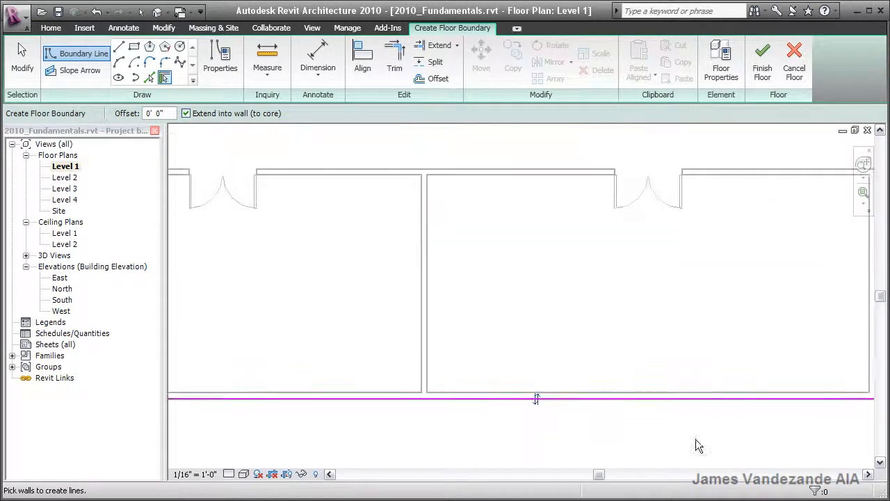
- Flip the boundary between inner and outer faces, leaving it on the walls' outer face
middle_drag(700, 446, 394, 419)
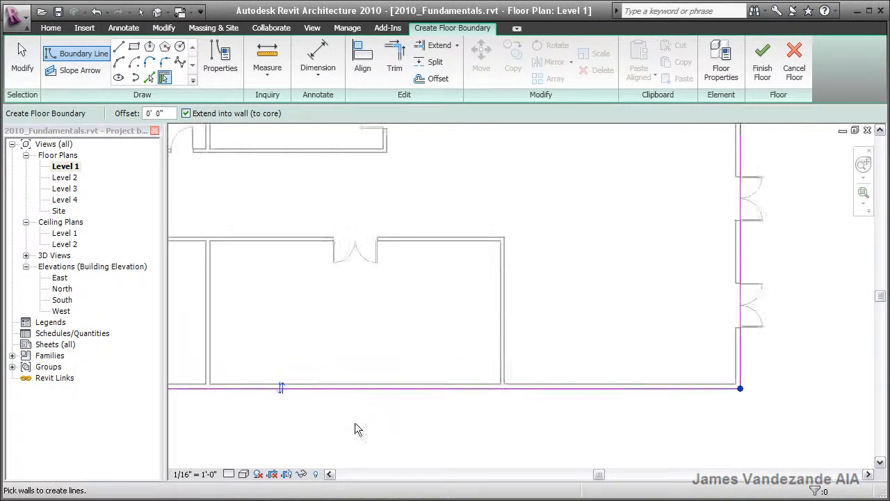
click(282, 389)
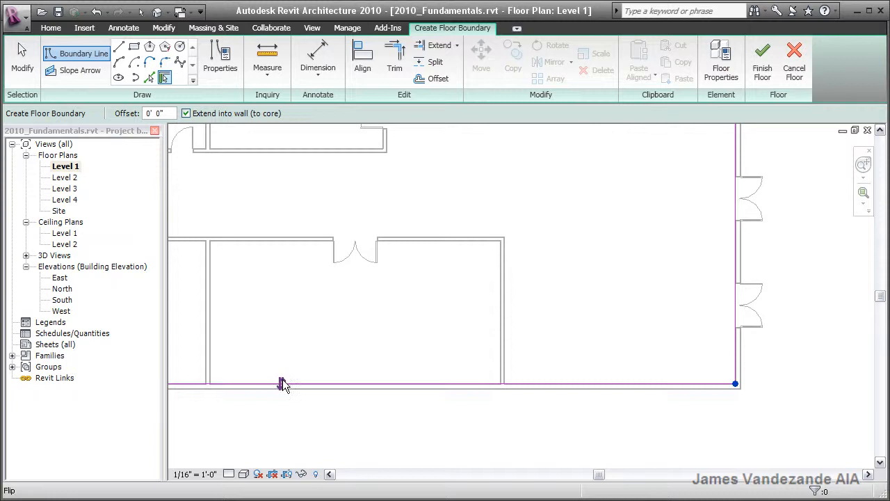
click(282, 385)
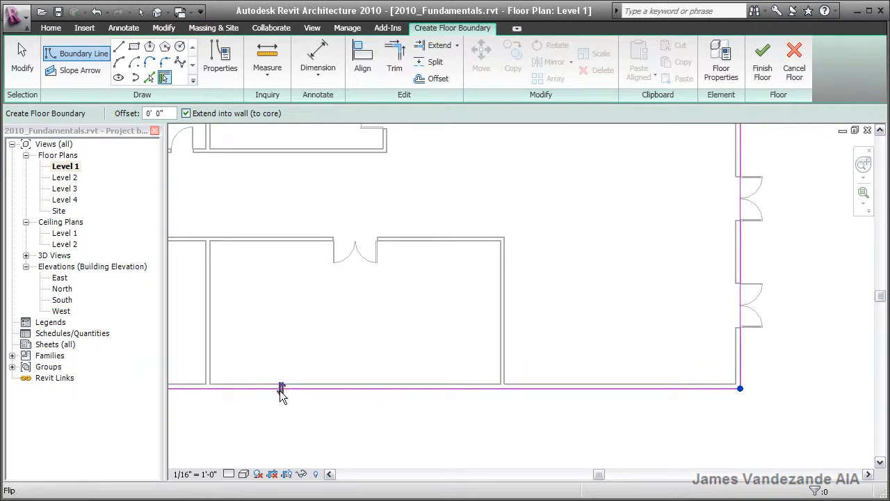
click(282, 387)
click(281, 381)
middle_drag(355, 435, 536, 471)
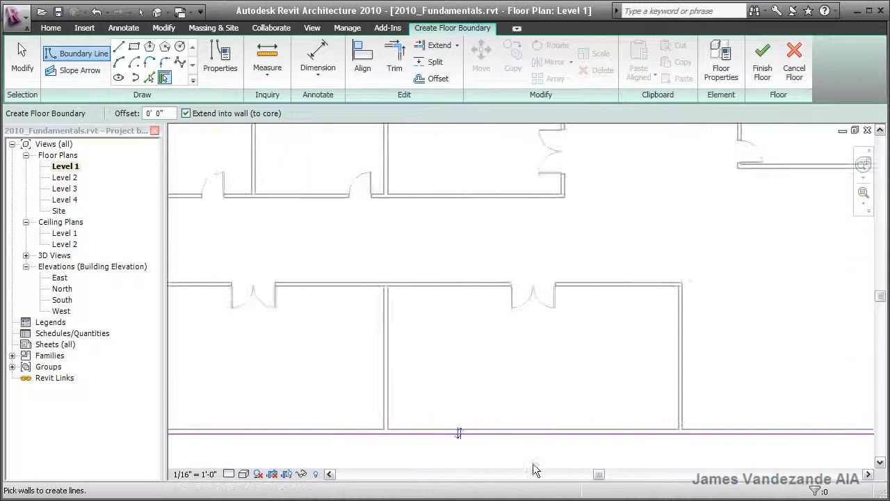
scroll(532, 463, down, 1)
scroll(522, 400, down, 1)
middle_drag(564, 402, 577, 394)
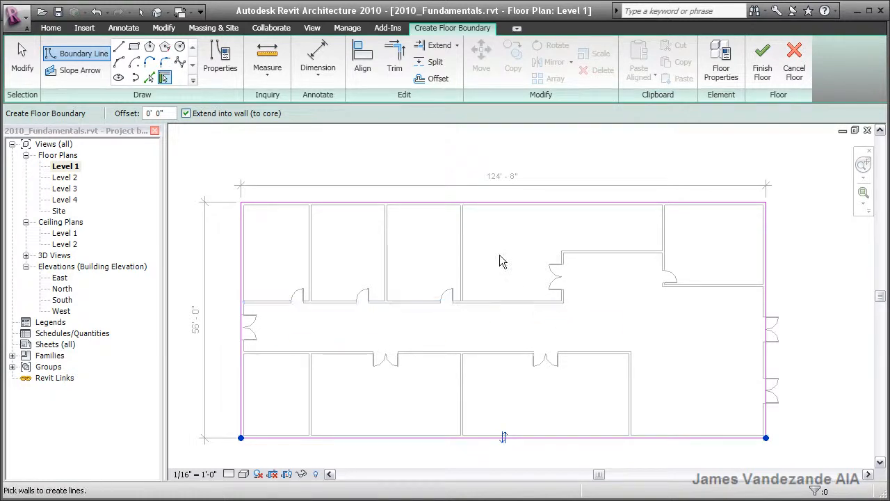
click(768, 71)
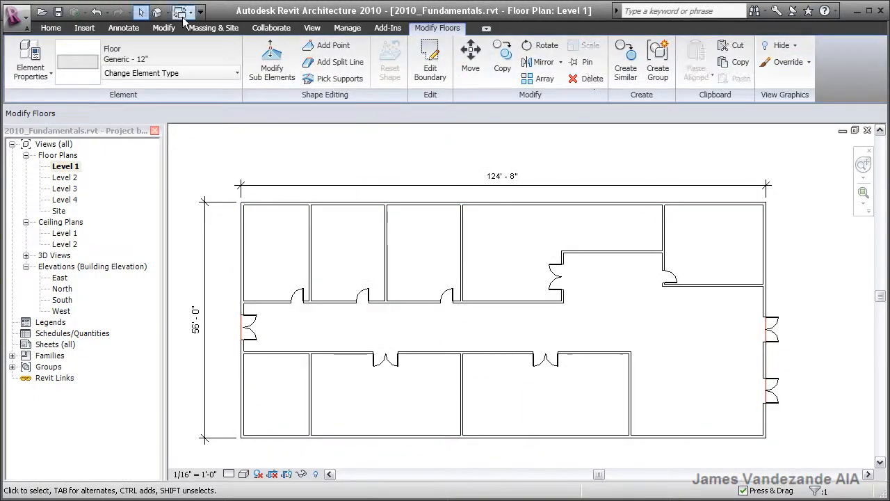
click(157, 13)
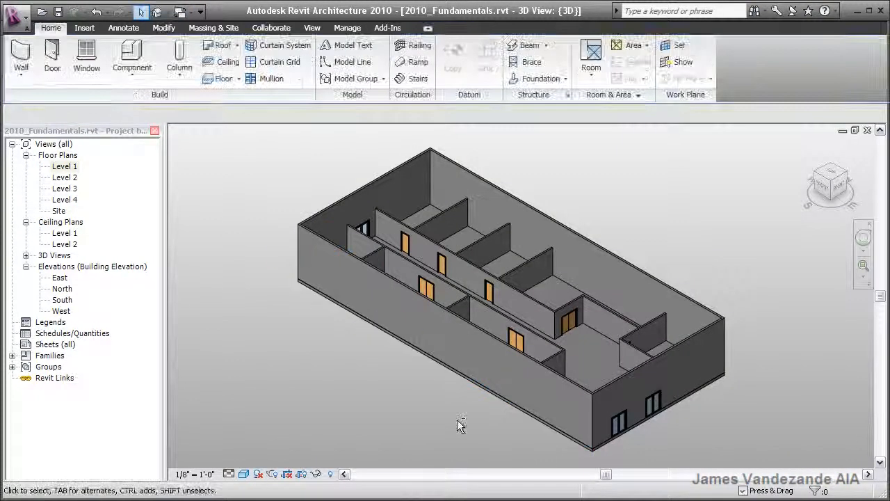
mouse_move(457, 420)
shift+middle_down()
mouse_move(455, 456)
mouse_move(490, 468)
shift+middle_up()
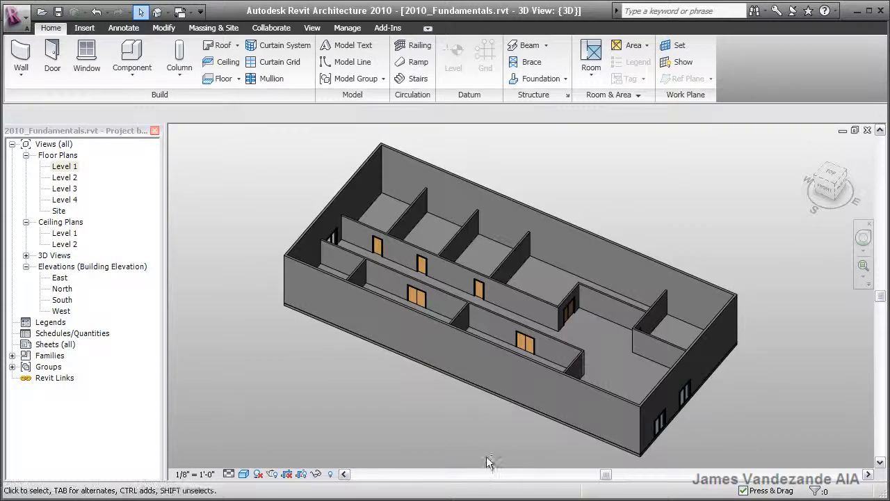
scroll(510, 420, up, 1)
scroll(509, 417, up, 1)
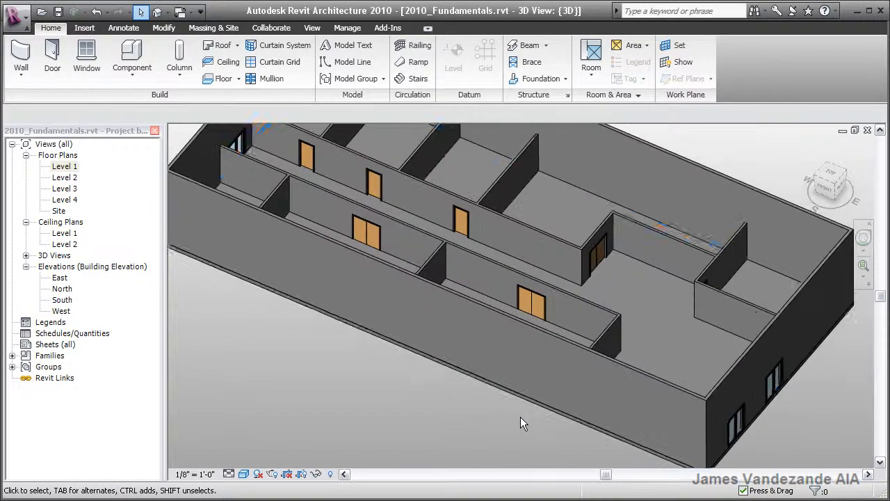
scroll(521, 417, up, 1)
middle_drag(453, 417, 359, 386)
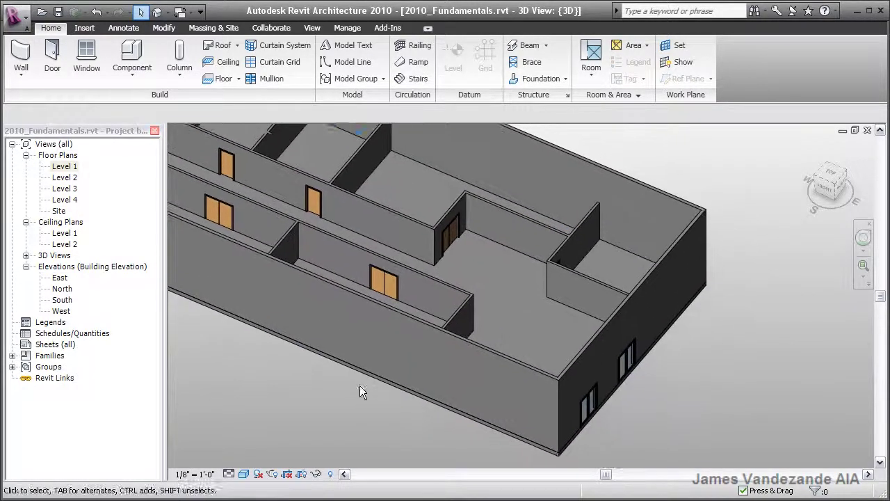
click(612, 340)
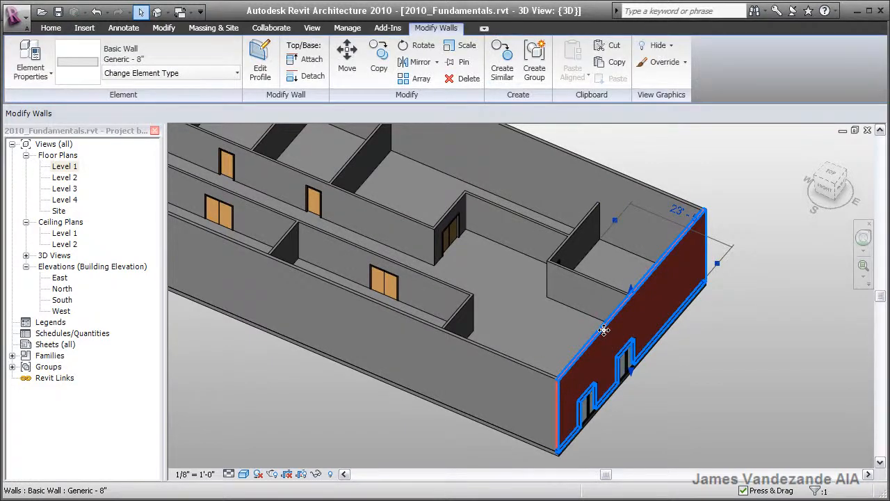
drag(622, 339, 668, 350)
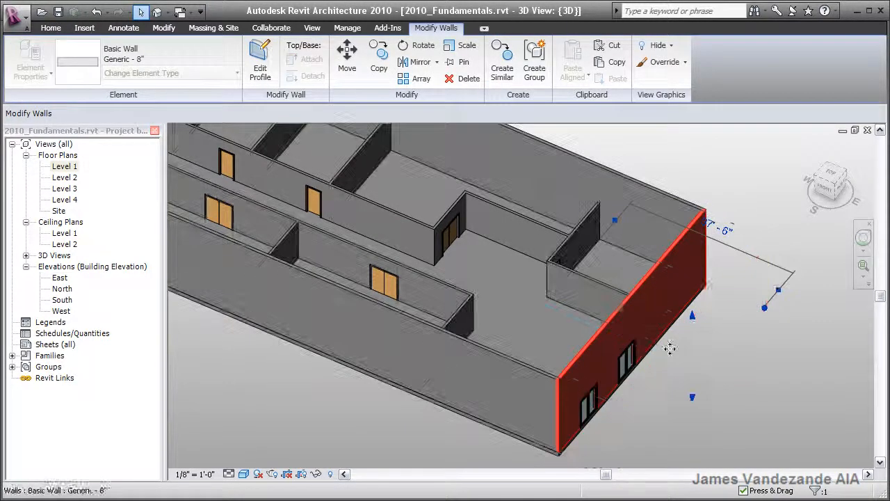
mouse_move(667, 350)
shift+middle_down()
mouse_move(589, 364)
mouse_move(651, 361)
mouse_move(681, 387)
mouse_move(626, 411)
mouse_move(567, 391)
shift+middle_up()
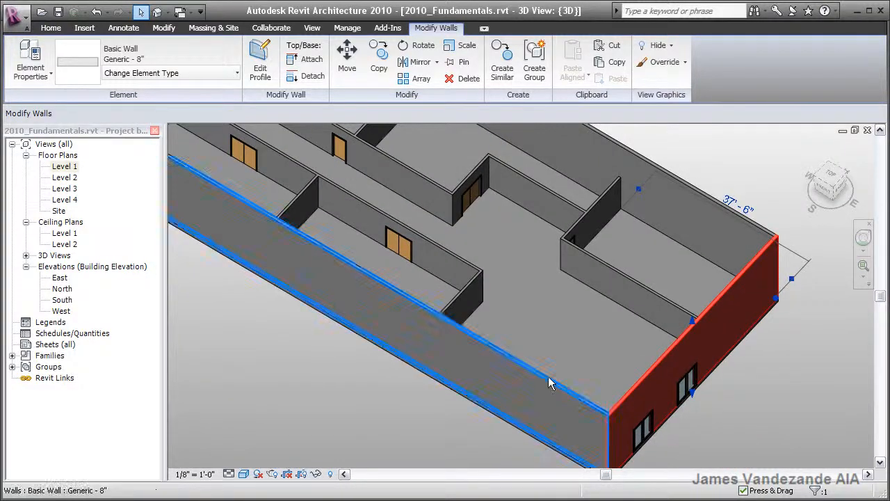
click(518, 367)
drag(502, 361, 455, 386)
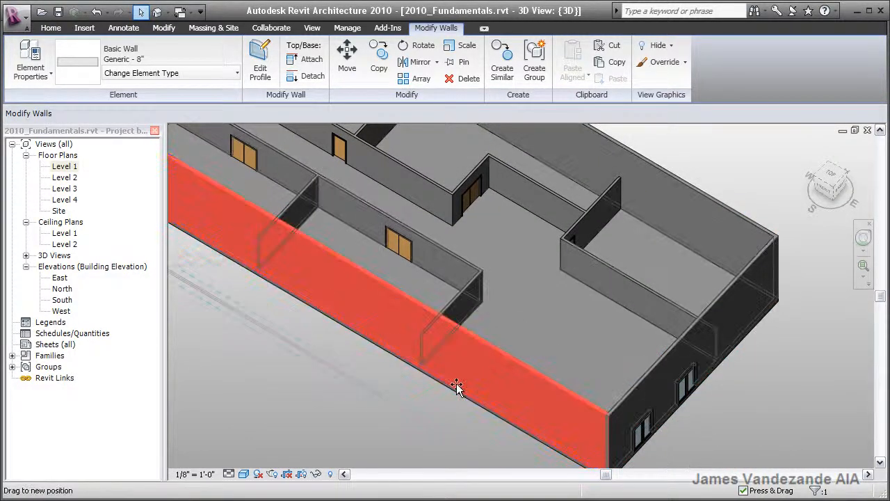
mouse_move(530, 368)
shift+middle_down()
mouse_move(318, 341)
mouse_move(359, 366)
mouse_move(471, 356)
mouse_move(490, 331)
shift+middle_up()
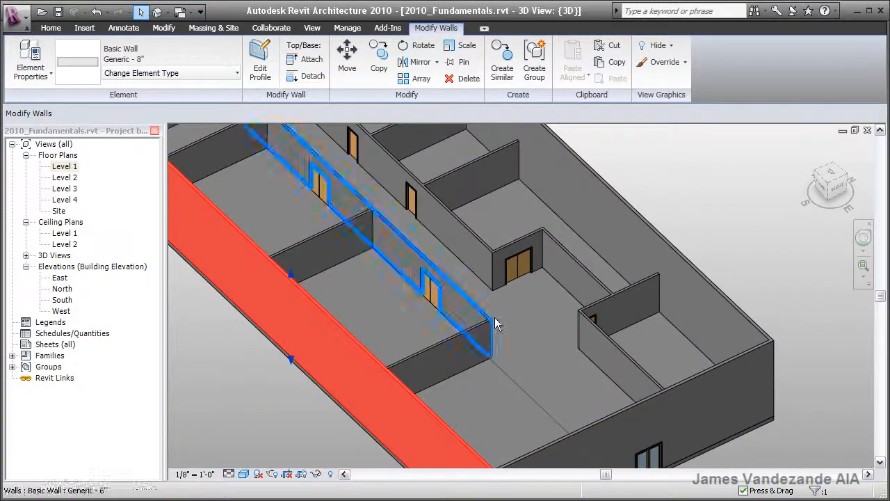
shift+middle_drag(507, 366, 551, 363)
key(Escape)
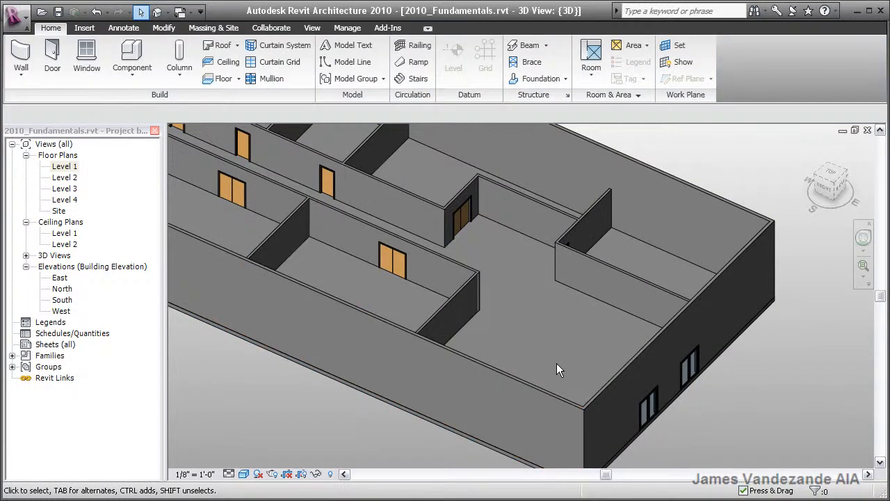
middle_drag(556, 363, 536, 320)
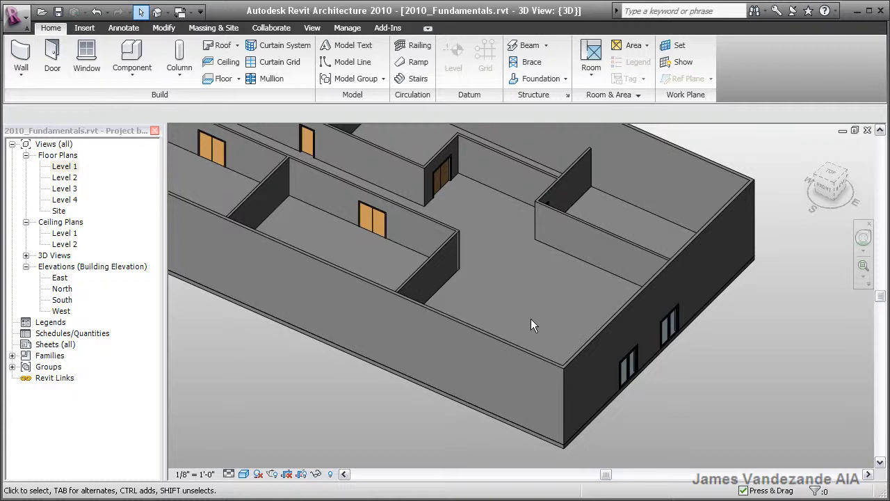
- Select the floor slab and edit its boundary in the Level 1 floor plan
click(512, 430)
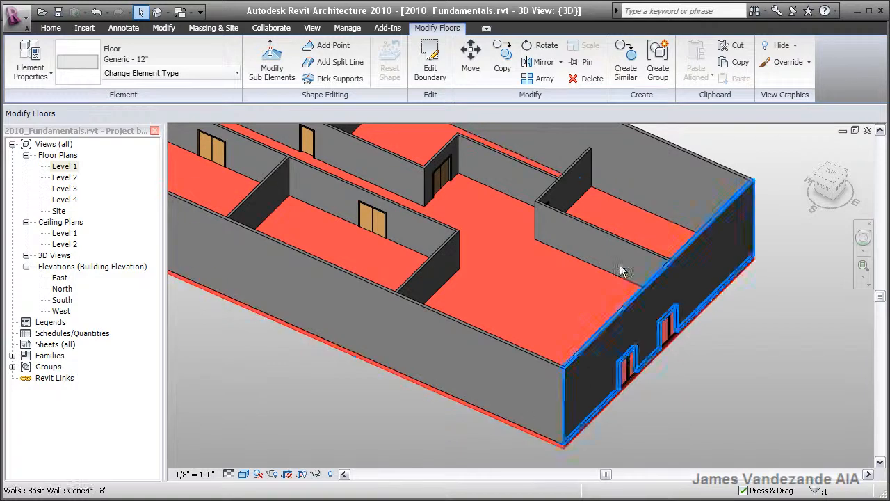
click(421, 79)
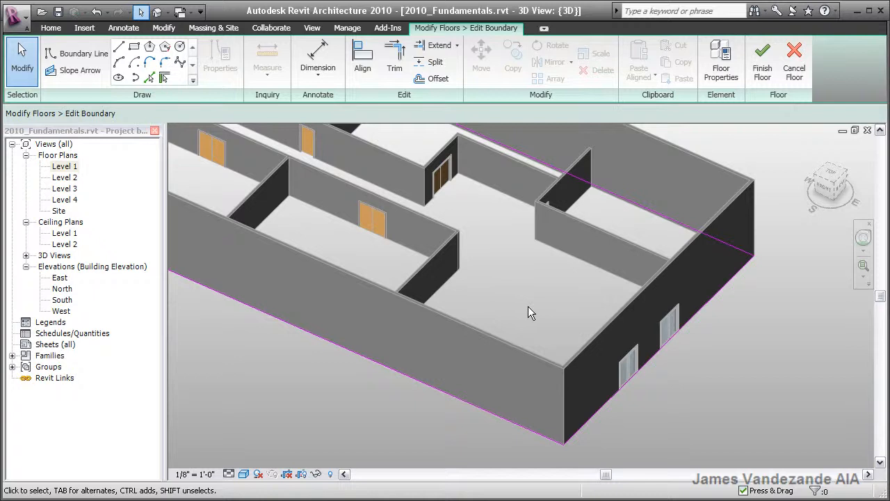
double_click(65, 166)
middle_drag(701, 348, 587, 271)
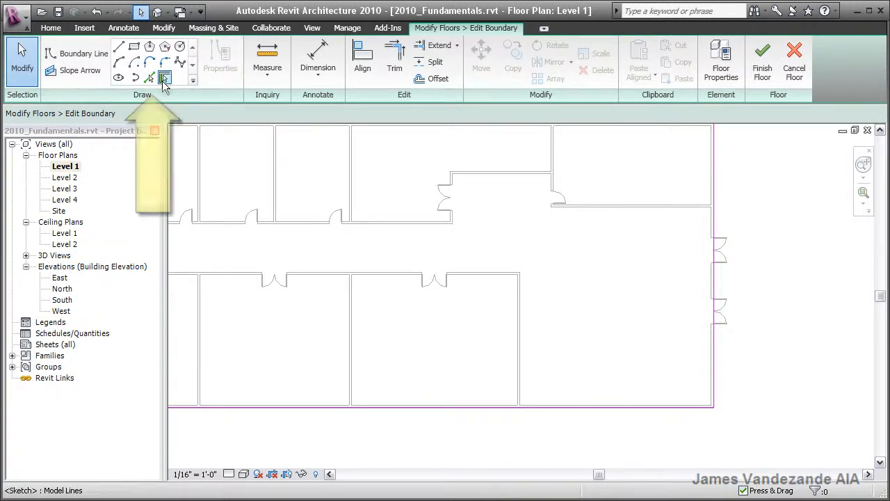
- Sketch a vertical line up from the bottom boundary and a horizontal line to the right boundary
click(118, 48)
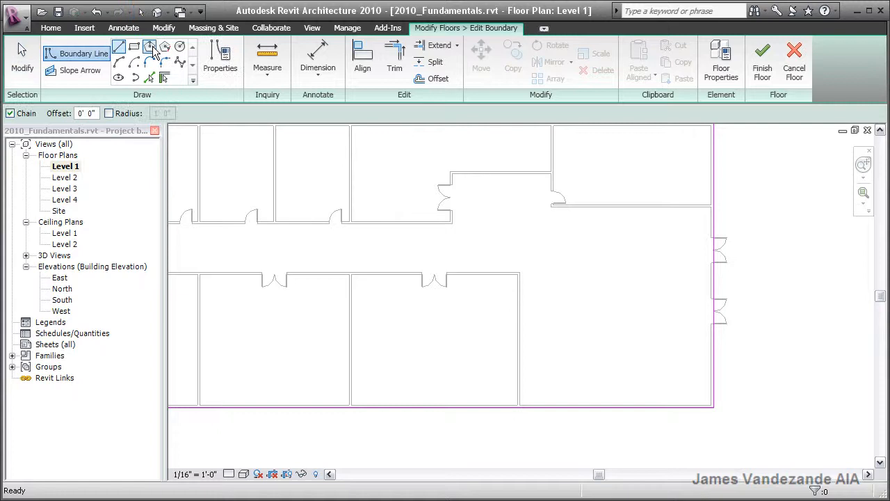
click(563, 407)
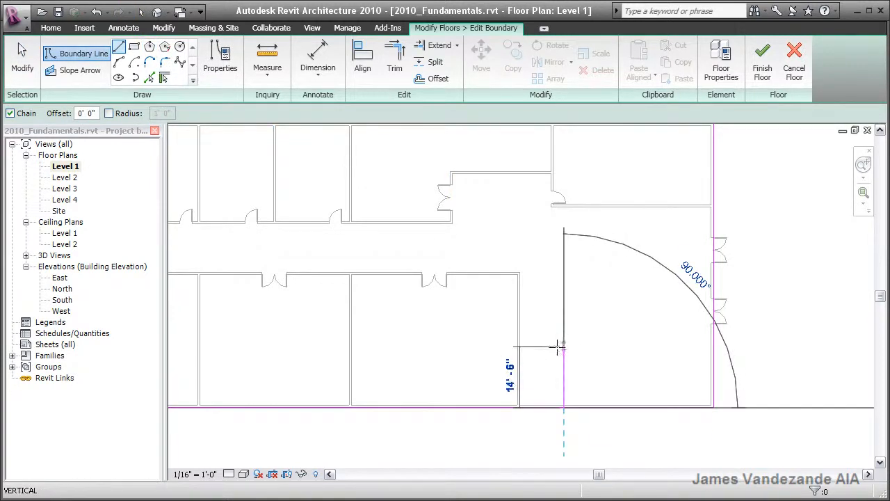
click(563, 345)
click(713, 346)
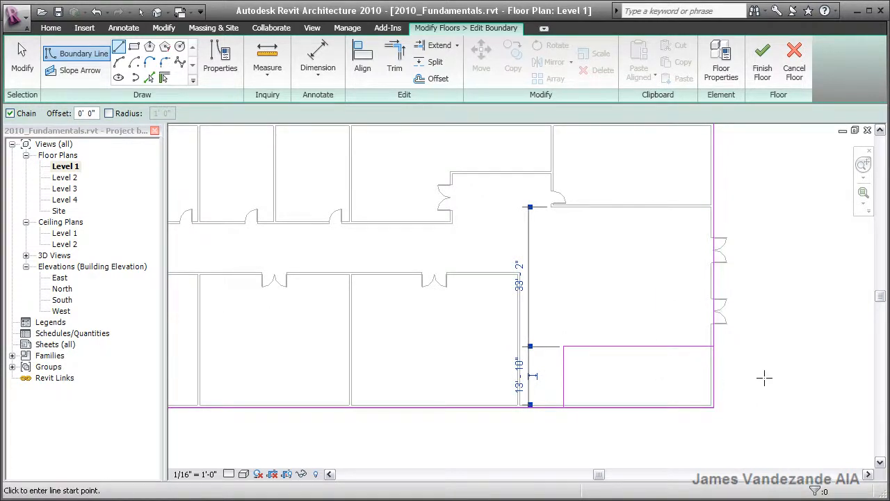
middle_drag(764, 377, 765, 382)
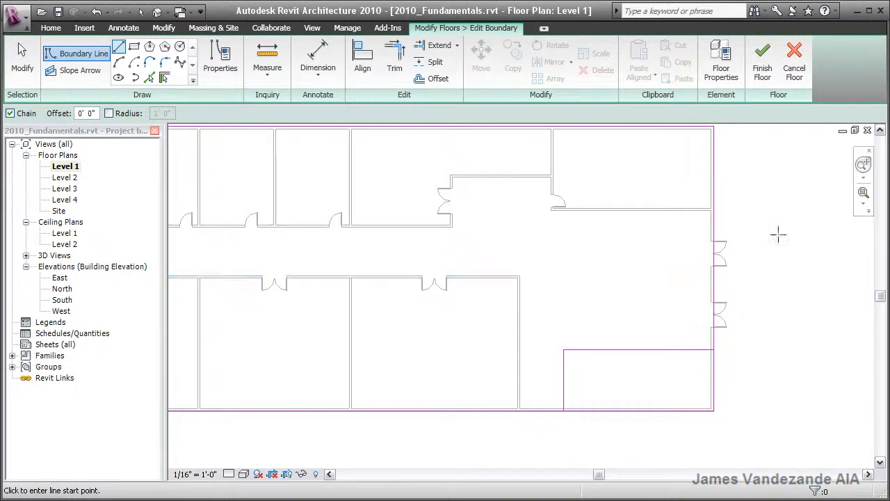
middle_drag(511, 311, 531, 341)
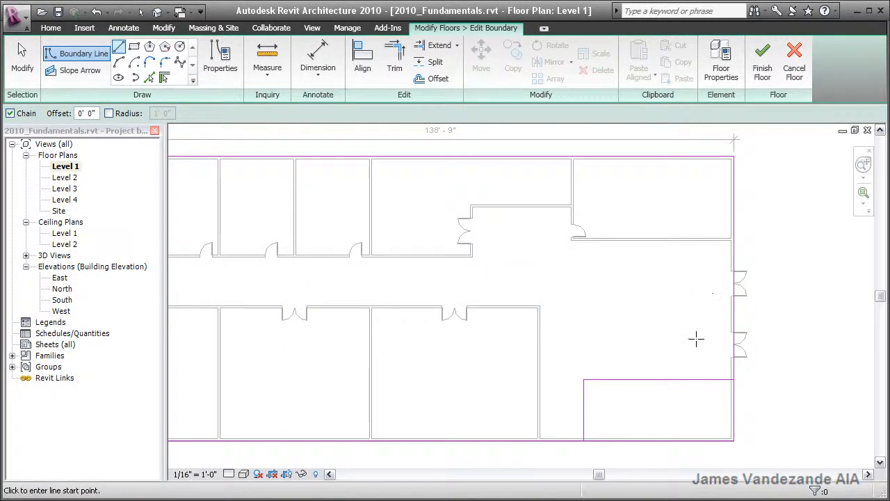
click(763, 59)
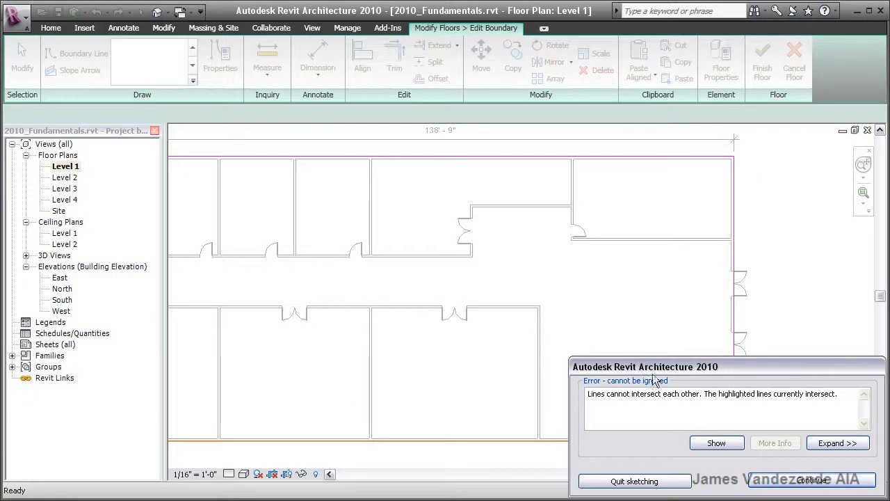
drag(648, 374, 372, 226)
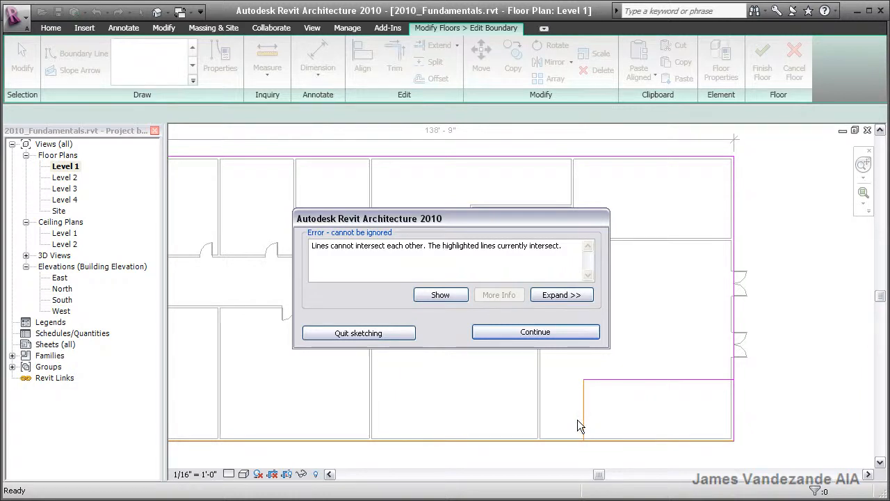
click(533, 332)
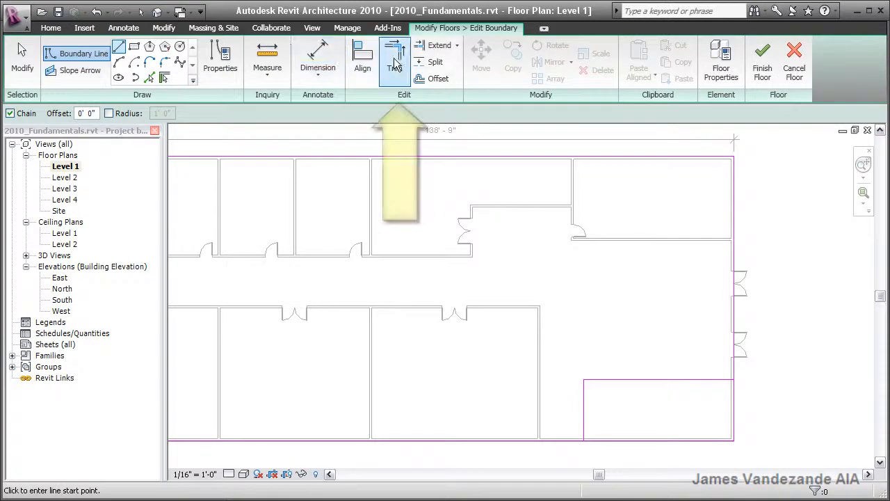
- Trim the bottom and right boundaries at the new lines and finish the notched floor
click(394, 64)
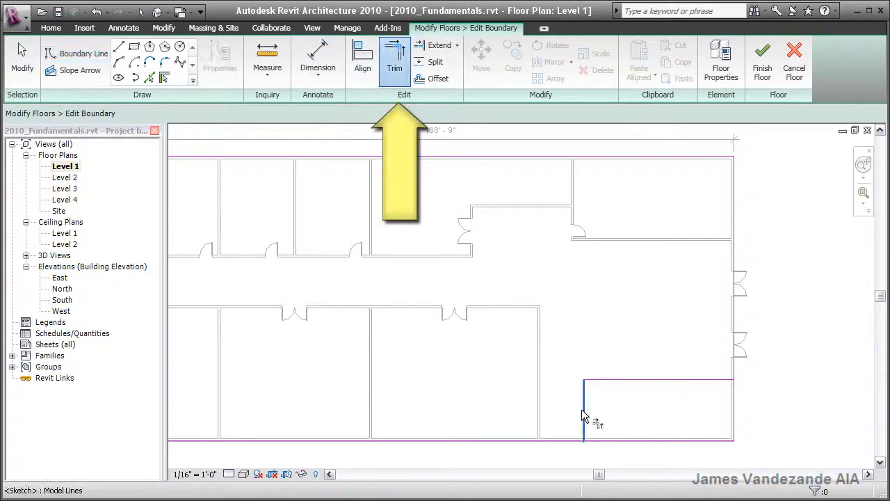
click(565, 441)
click(682, 380)
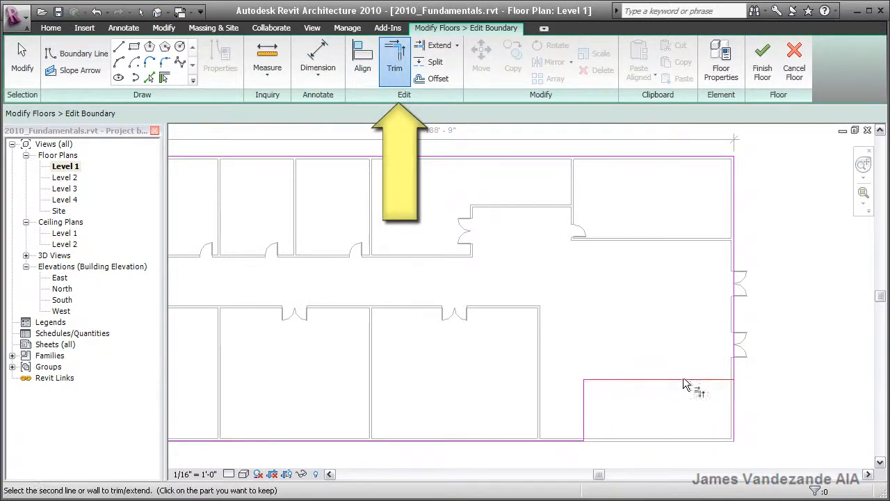
click(736, 374)
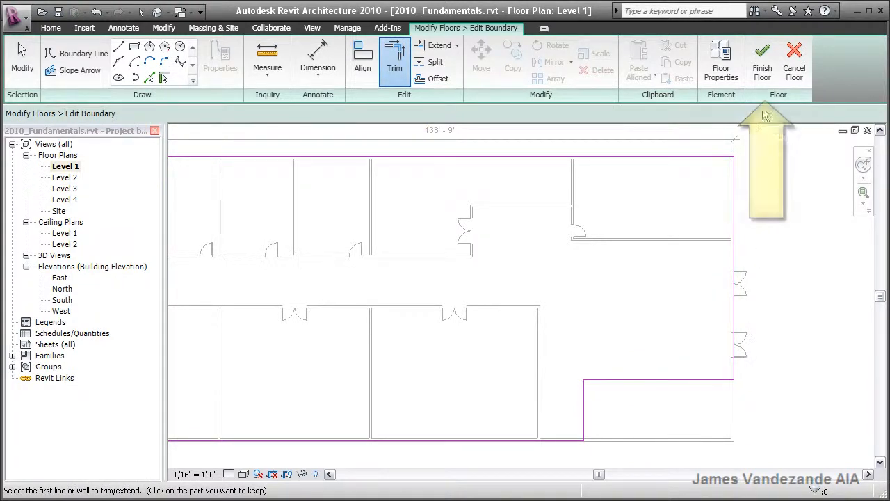
click(763, 74)
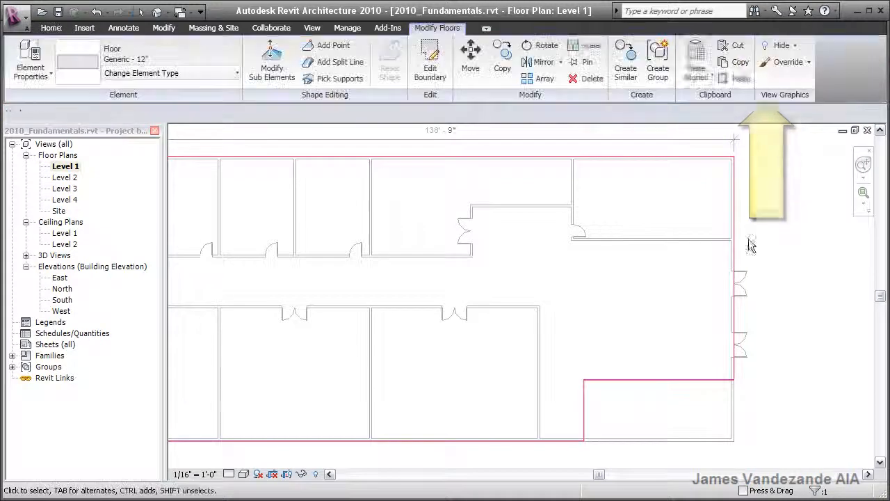